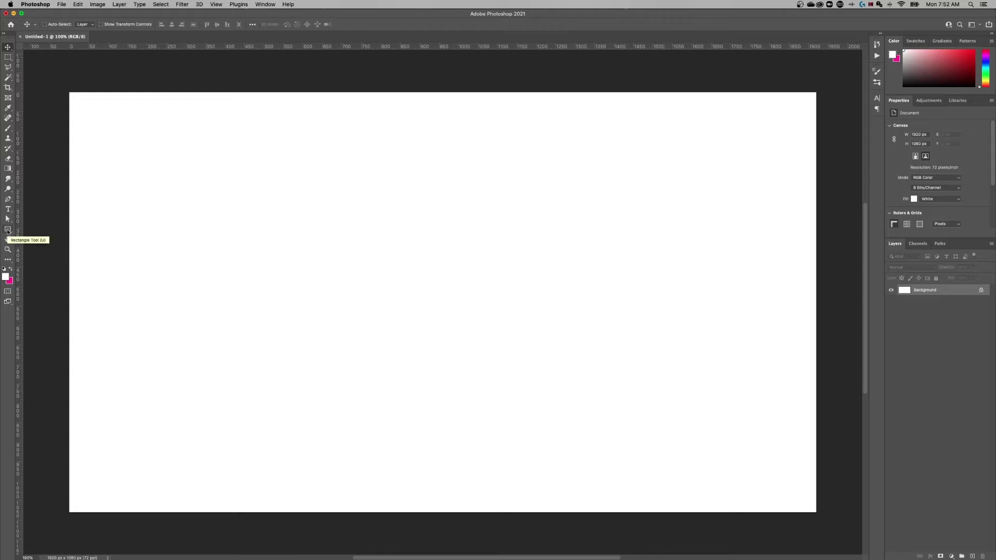
Draw a rectangle shape covering the entire canvas with no stroke
click(7, 231)
drag(64, 86, 828, 522)
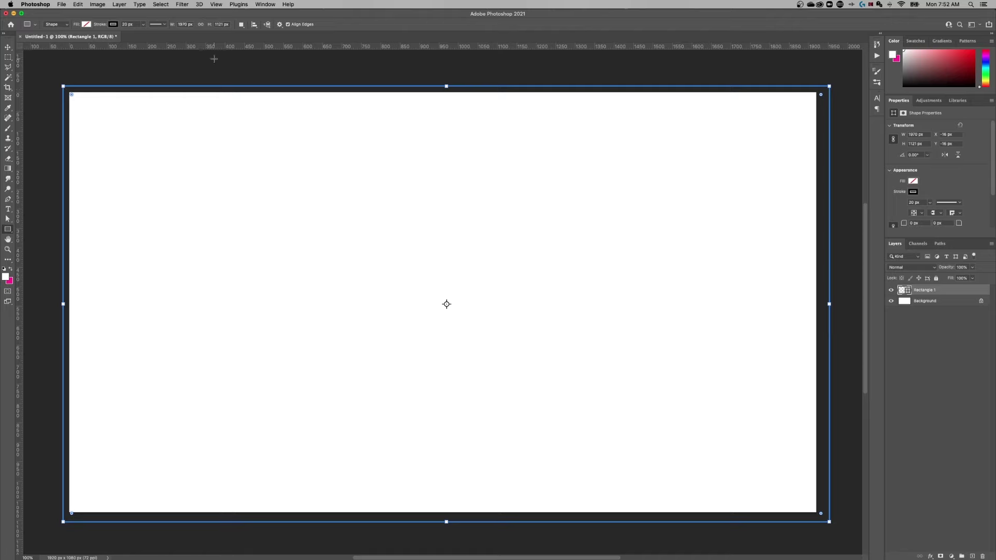
click(114, 25)
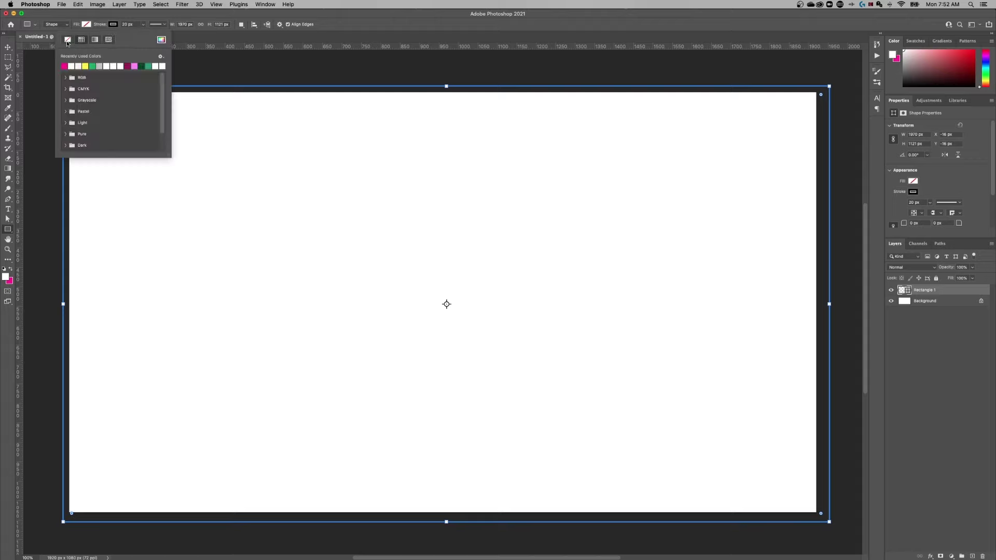
click(67, 41)
click(92, 25)
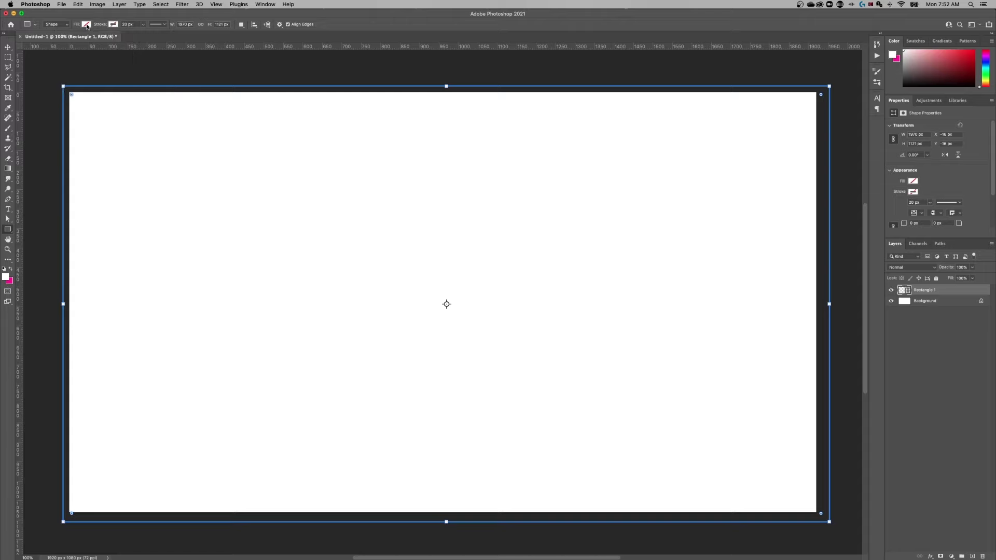
Fill the rectangle dark green (#094015, hue 133) and add a new empty layer above it
click(86, 25)
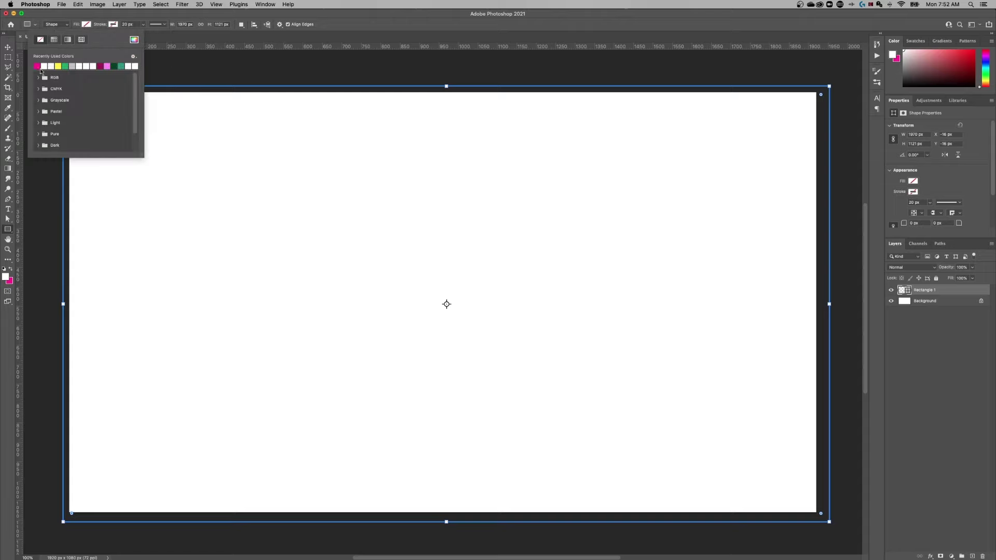
click(115, 65)
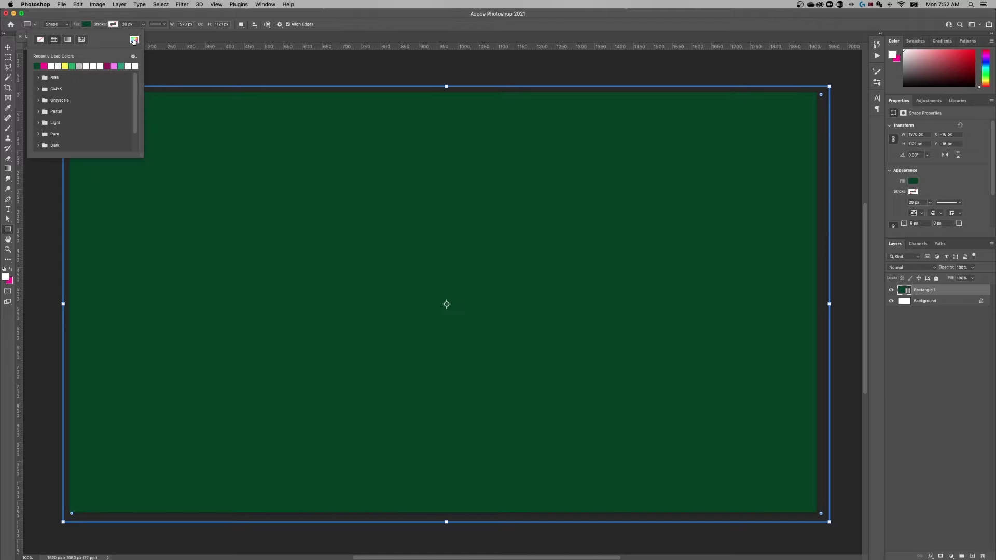
click(134, 39)
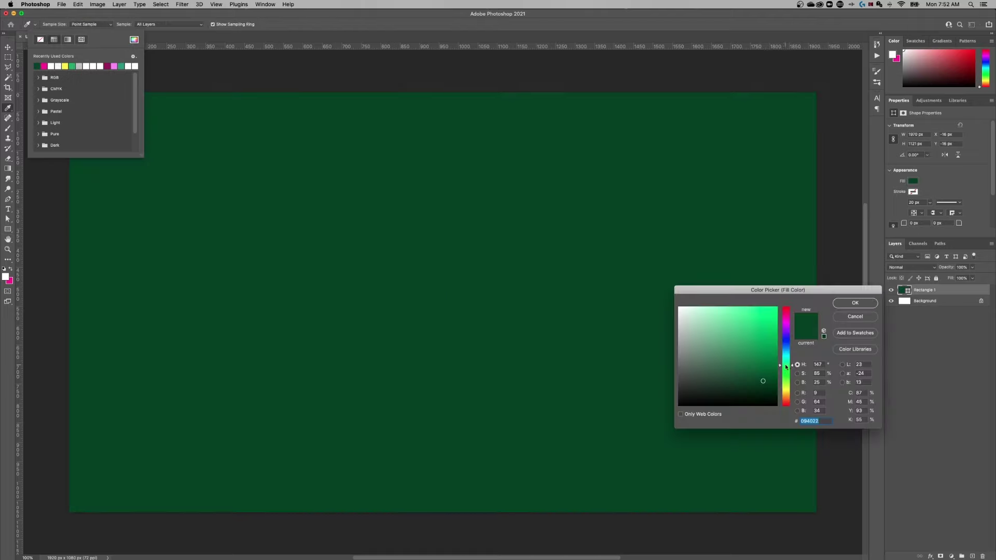
mouse_move(786, 366)
mouse_down()
mouse_move(785, 342)
mouse_move(788, 371)
mouse_up()
click(852, 306)
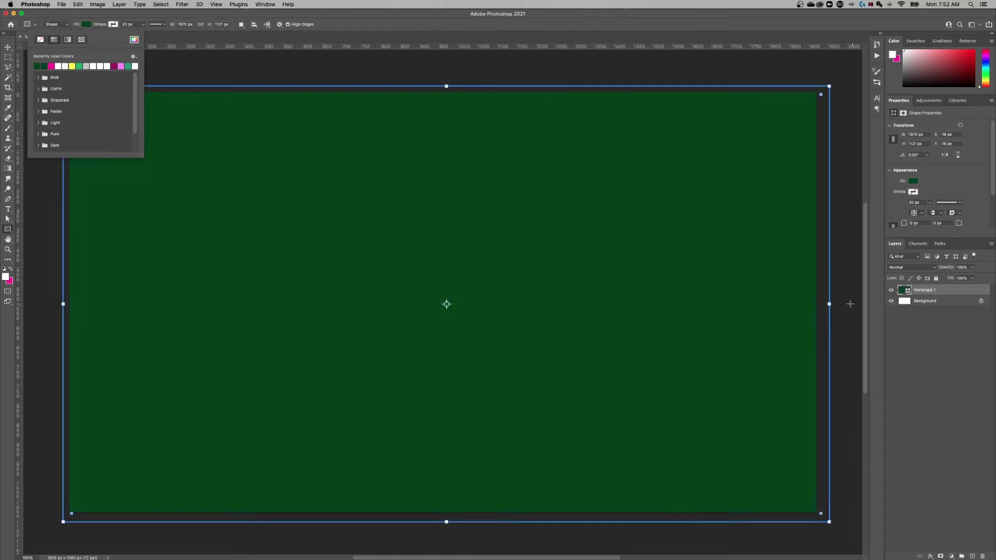
click(195, 15)
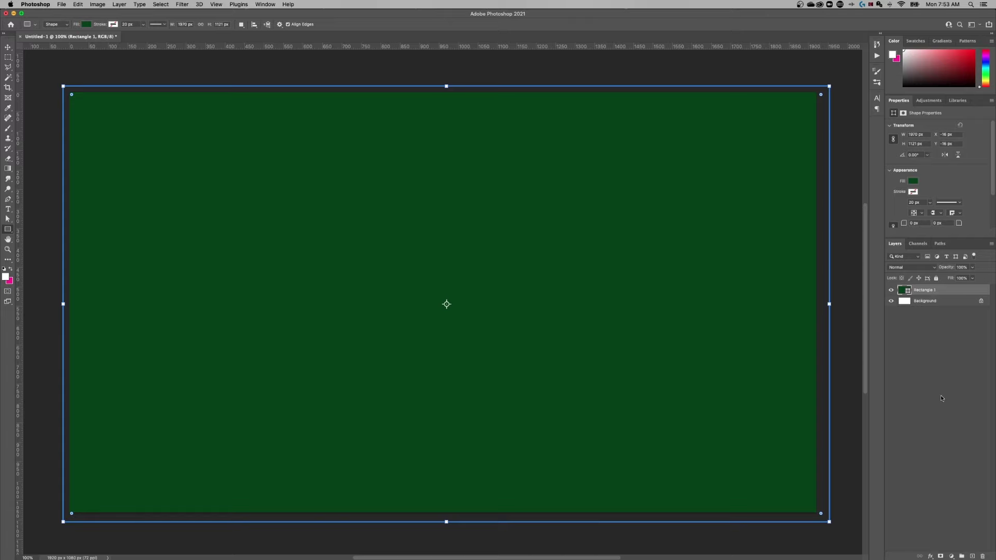
click(973, 557)
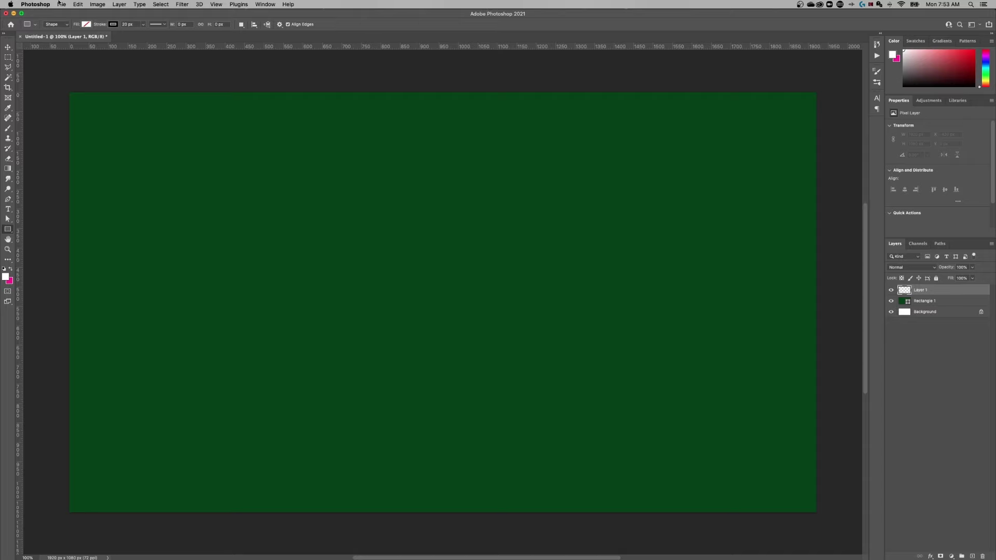
Fill Layer 1 with 50% Gray at Normal mode and 100% opacity via Edit > Fill
click(76, 4)
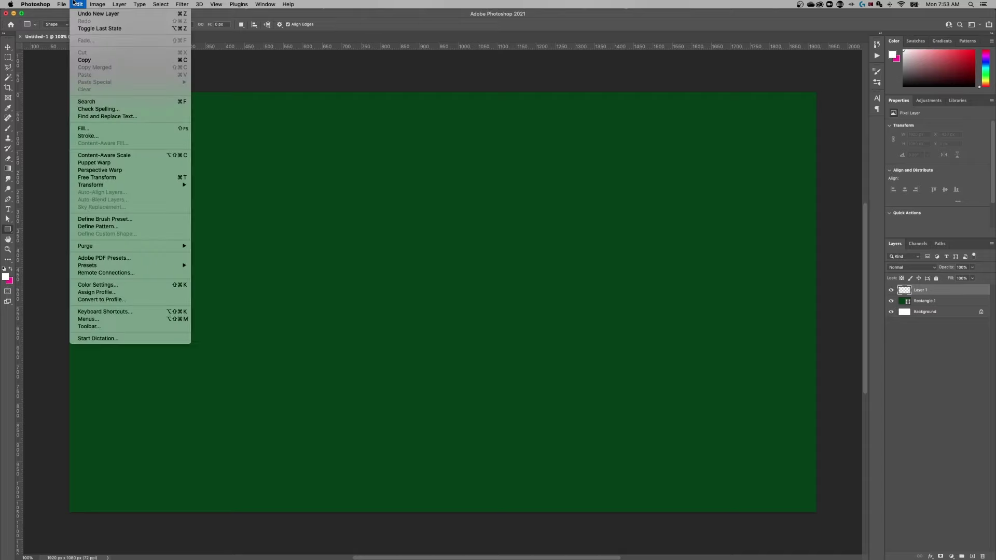
click(95, 128)
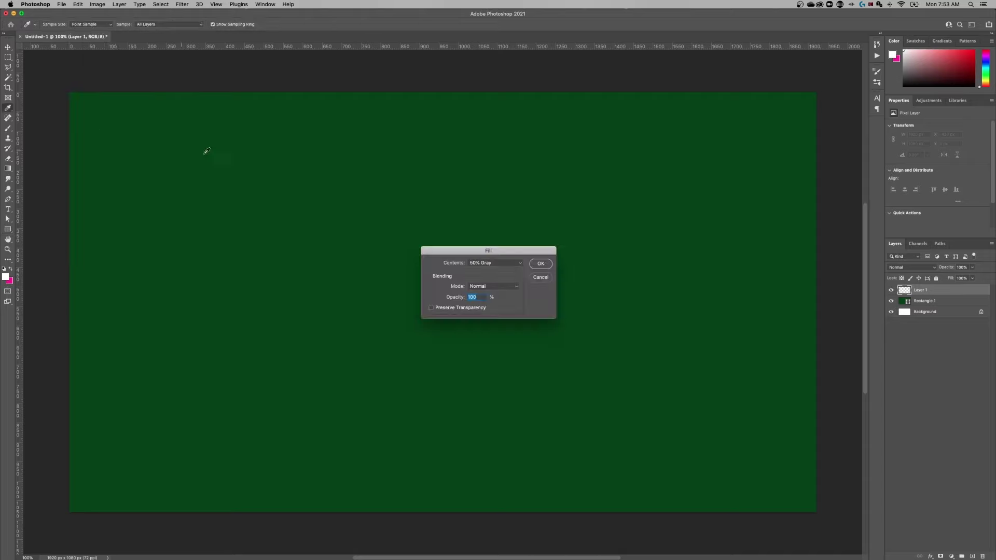
click(495, 264)
click(495, 265)
click(496, 263)
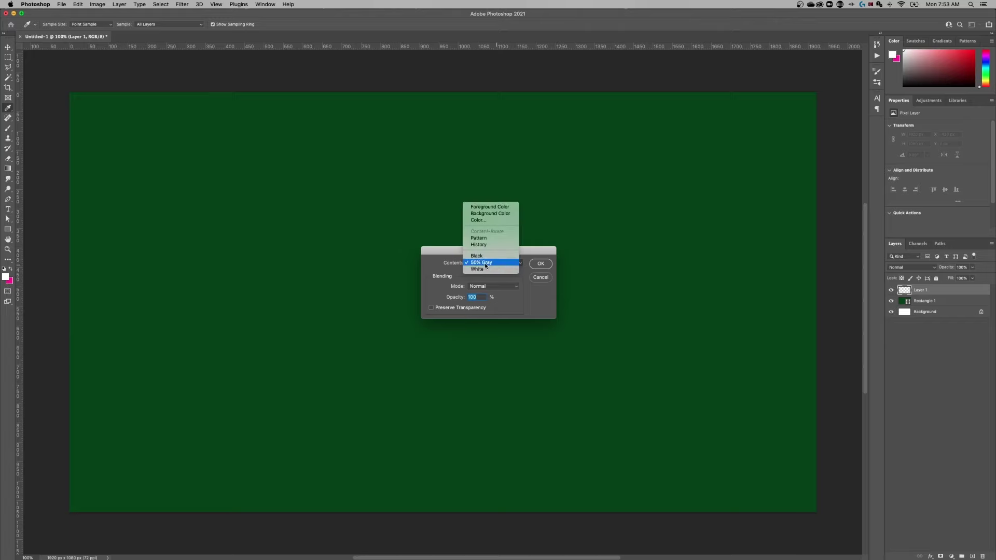
click(485, 265)
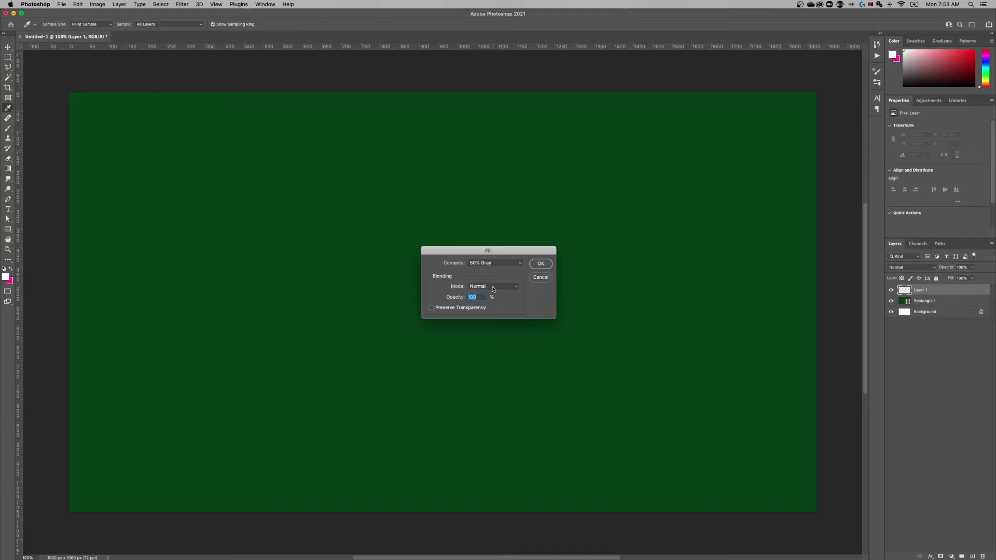
click(541, 263)
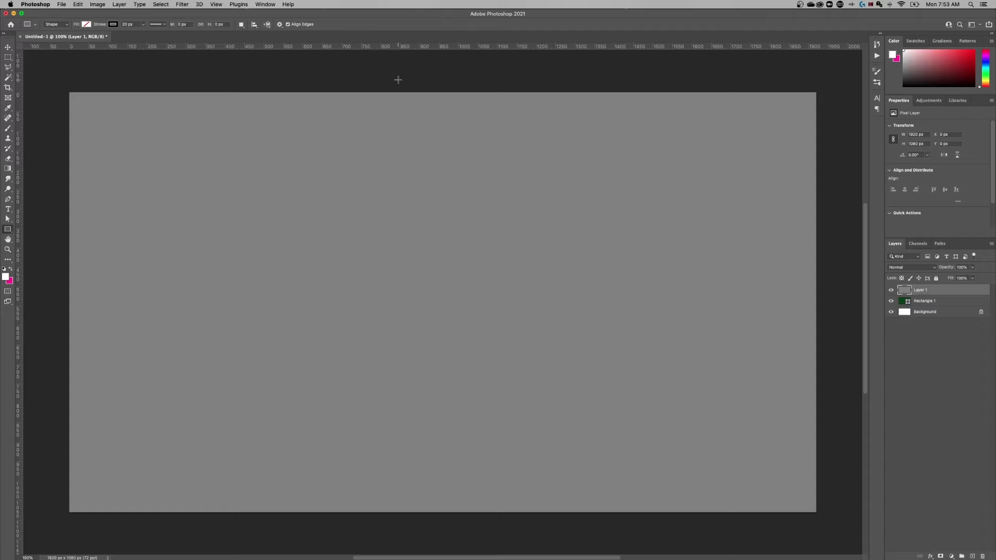
Convert Layer 1 to a smart object and bring up Filter > Noise > Add Noise
click(182, 4)
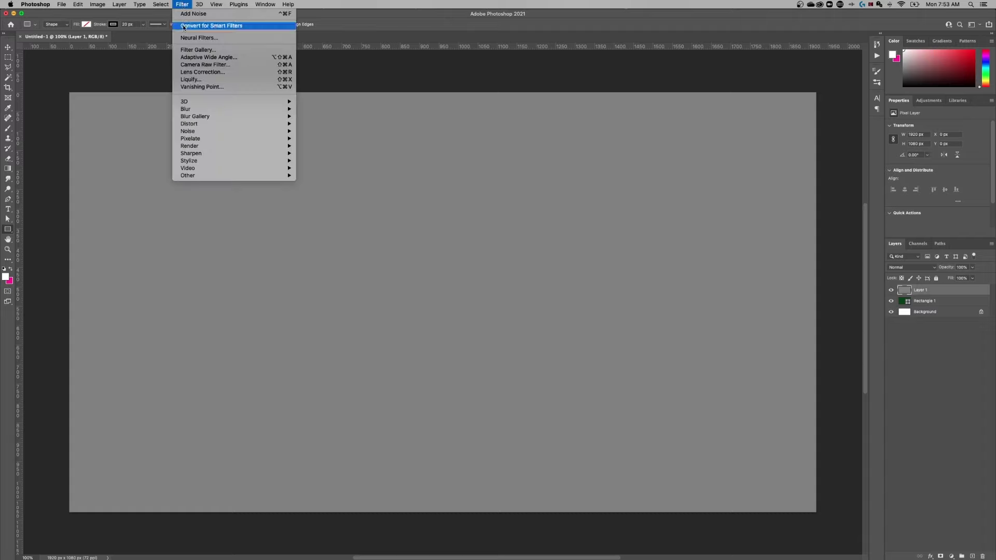
click(184, 27)
click(183, 5)
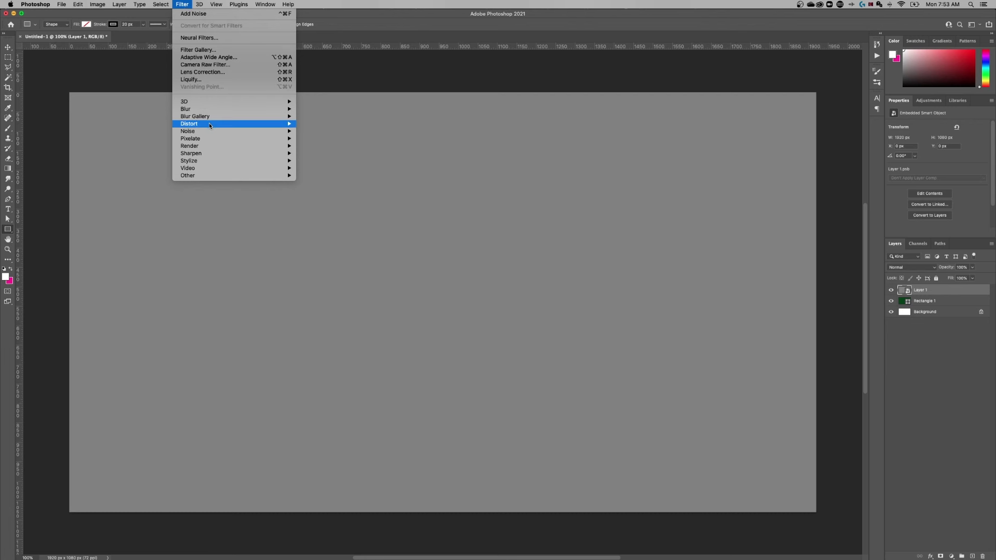
mouse_move(233, 131)
click(328, 132)
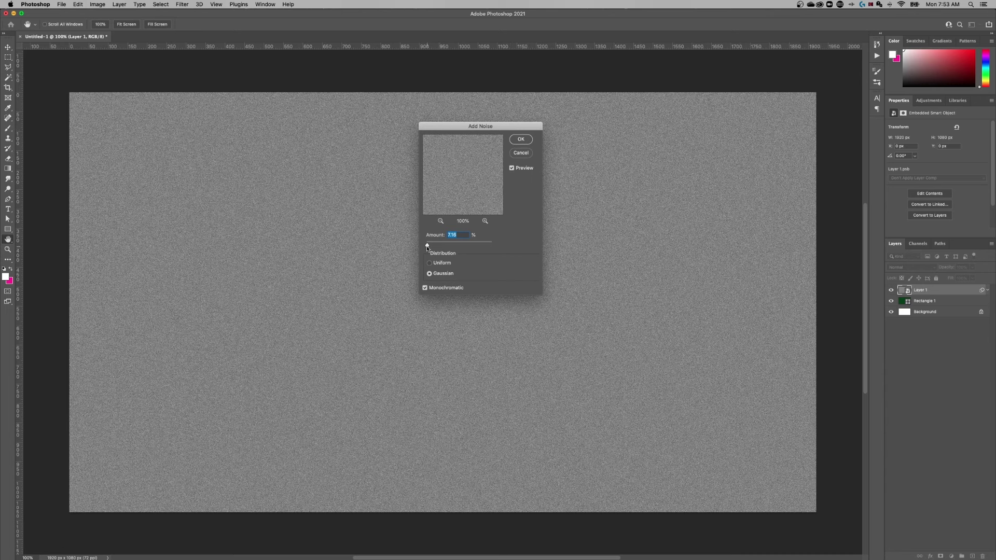
Apply Add Noise as a smart filter: Gaussian, Monochromatic, amount 10%
drag(427, 246, 429, 246)
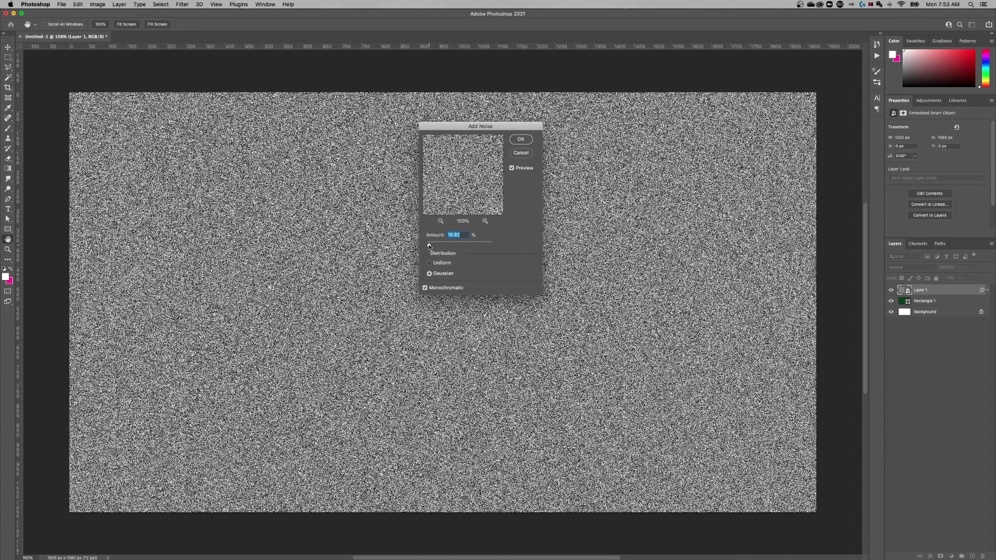
click(428, 262)
click(430, 274)
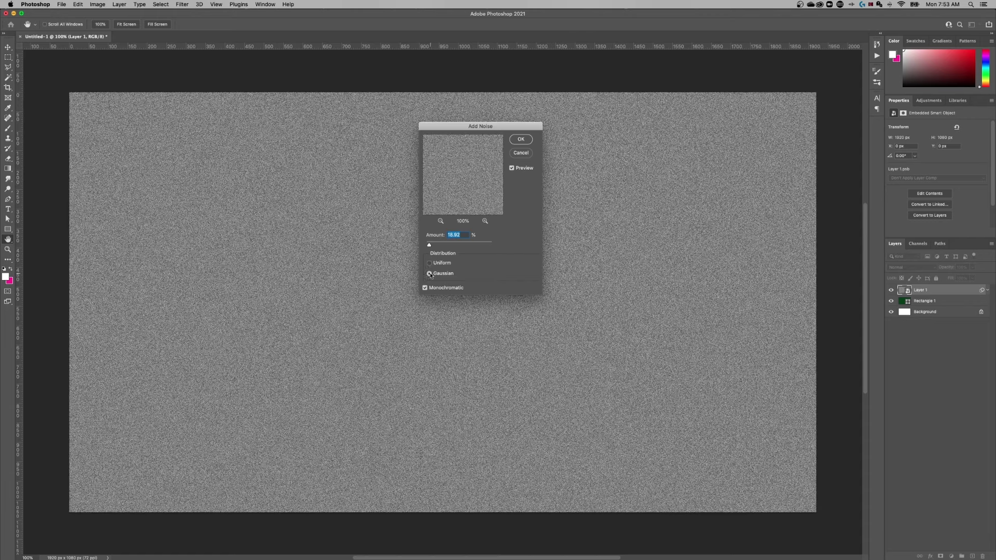
click(426, 288)
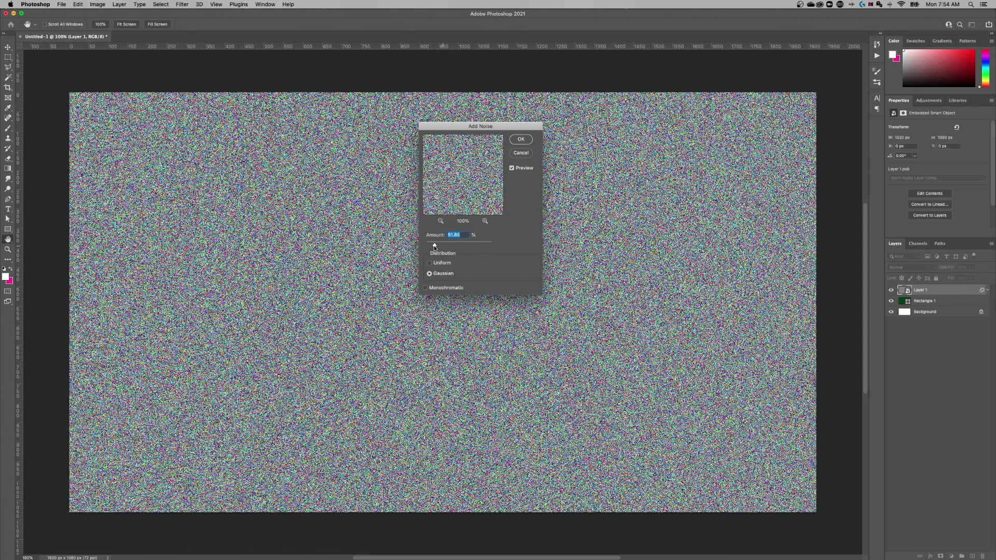
drag(434, 245, 433, 247)
click(424, 288)
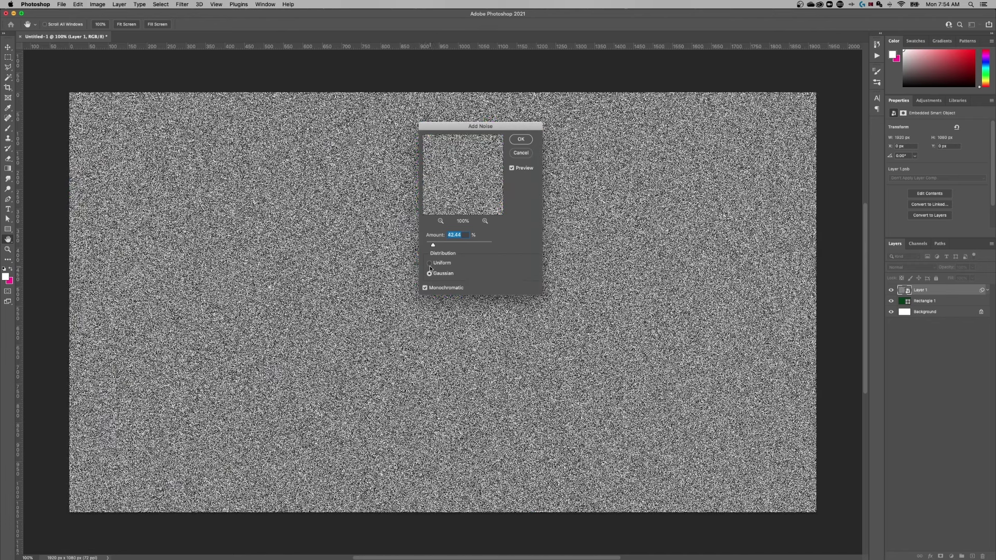
click(429, 263)
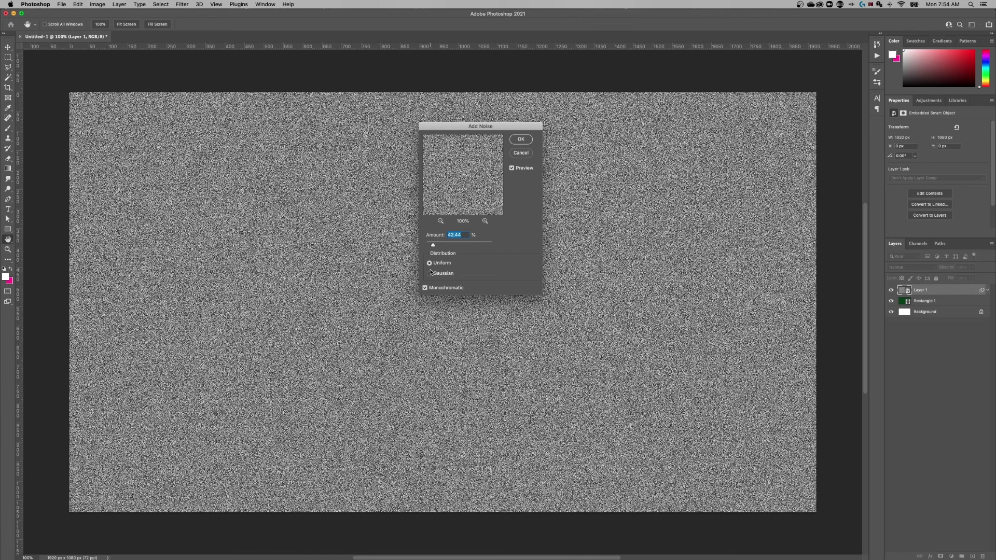
click(429, 275)
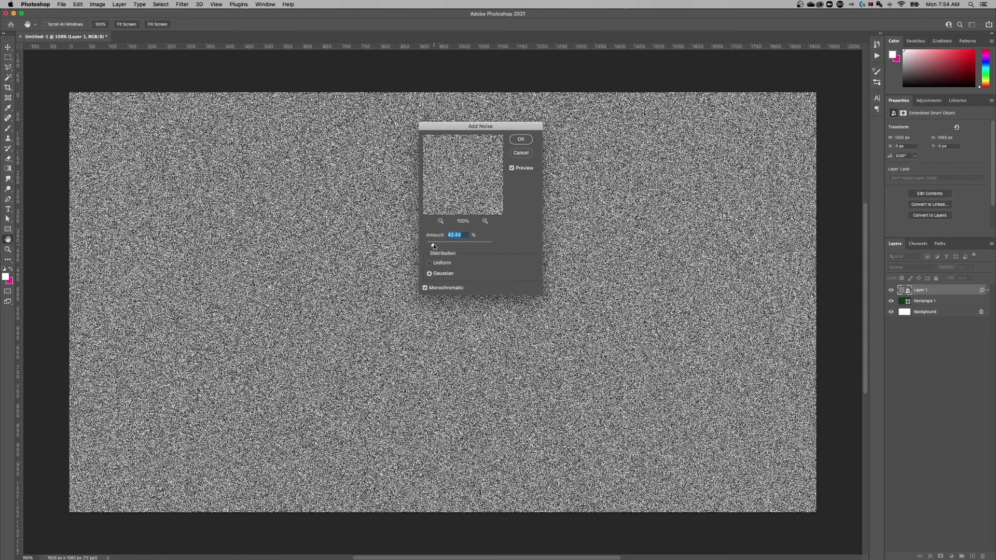
drag(433, 246, 428, 247)
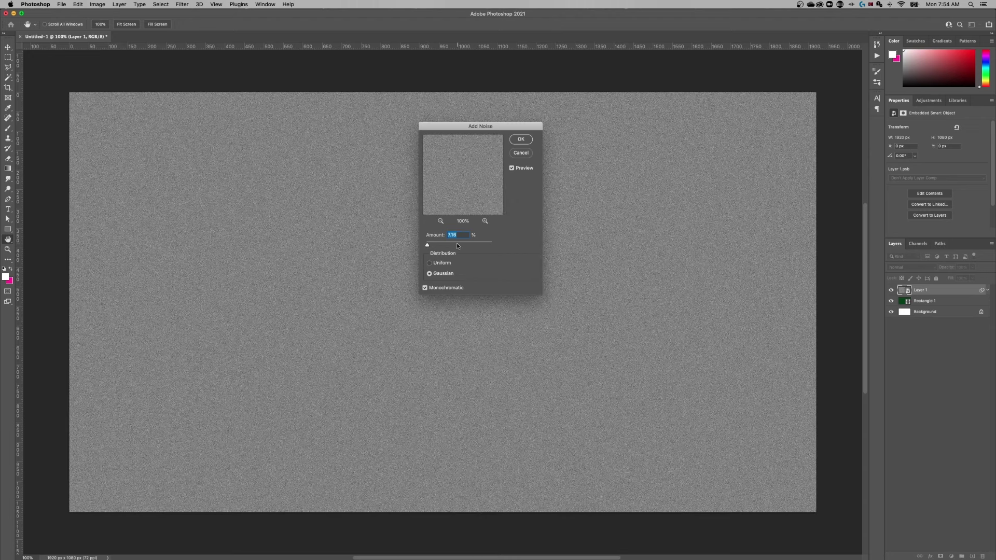
text(1)
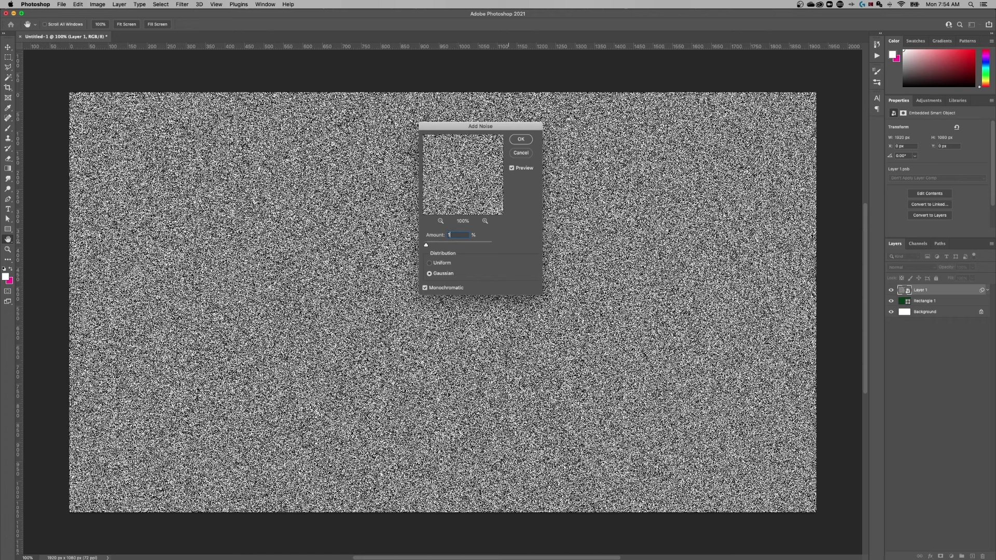
text(900)
click(525, 139)
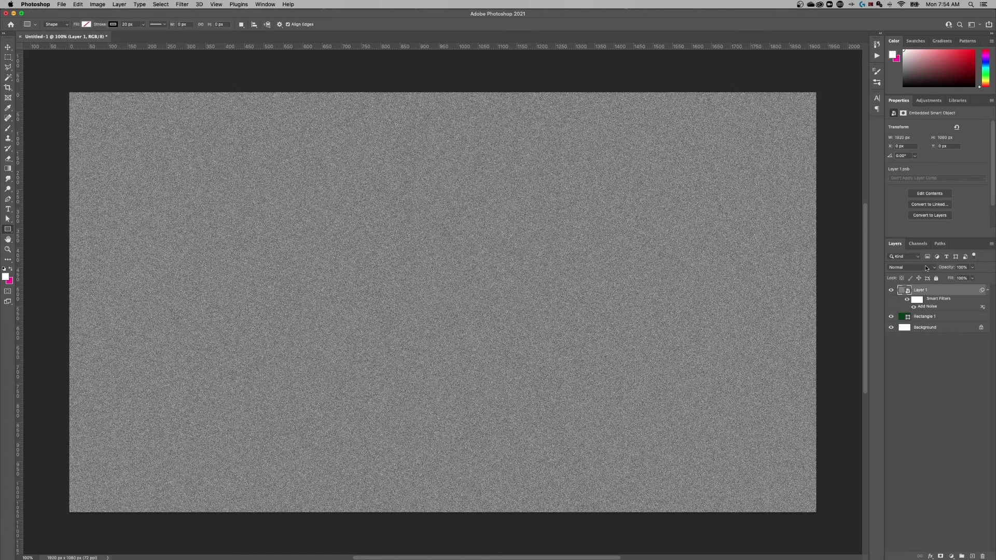
Set Layer 1's blend mode to Overlay and toggle its visibility to compare
click(925, 267)
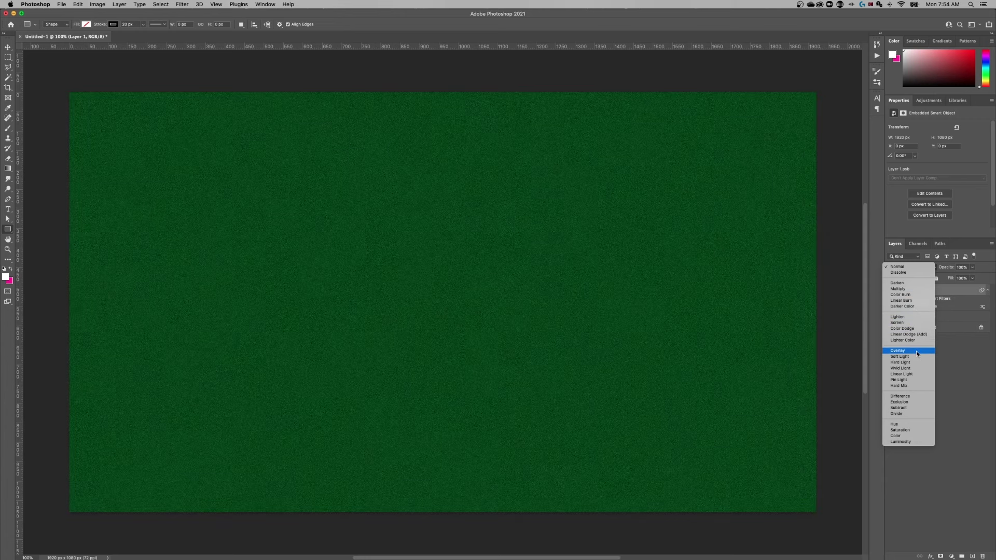
click(916, 351)
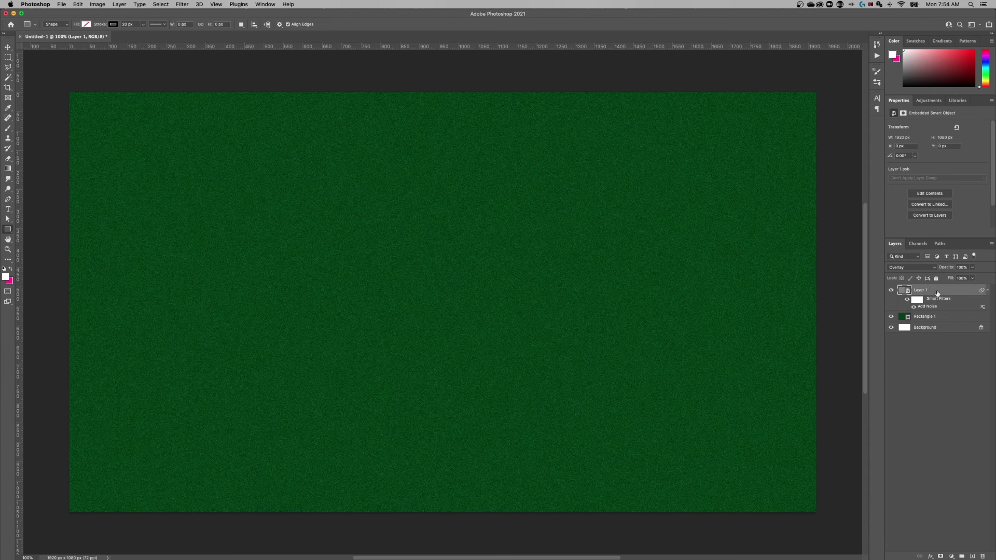
click(892, 291)
click(891, 291)
click(891, 291)
click(892, 291)
Zoom in to compare the grain up close, then return to fit-to-screen and actual-size views
key(super+equal)
key(super+equal)
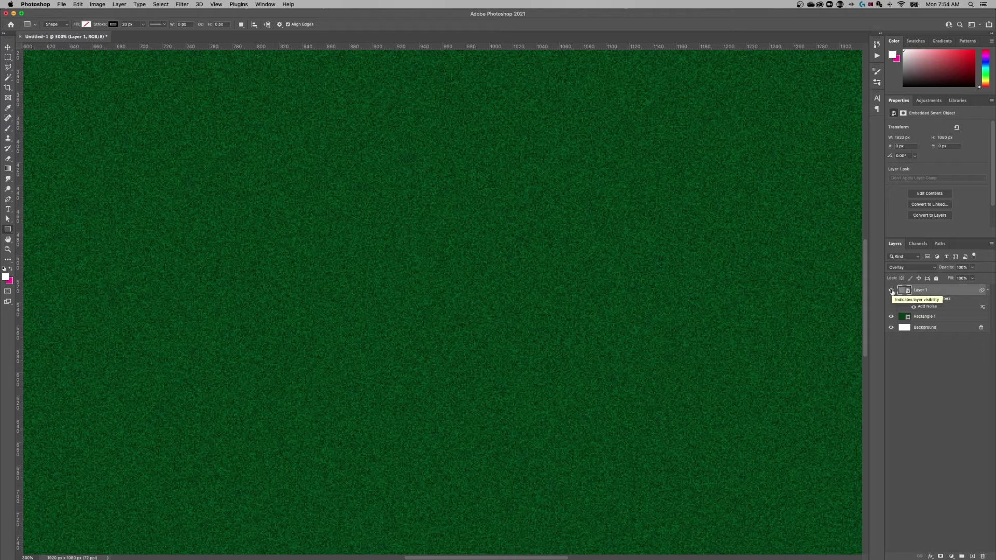
click(892, 291)
click(892, 291)
key(super+0)
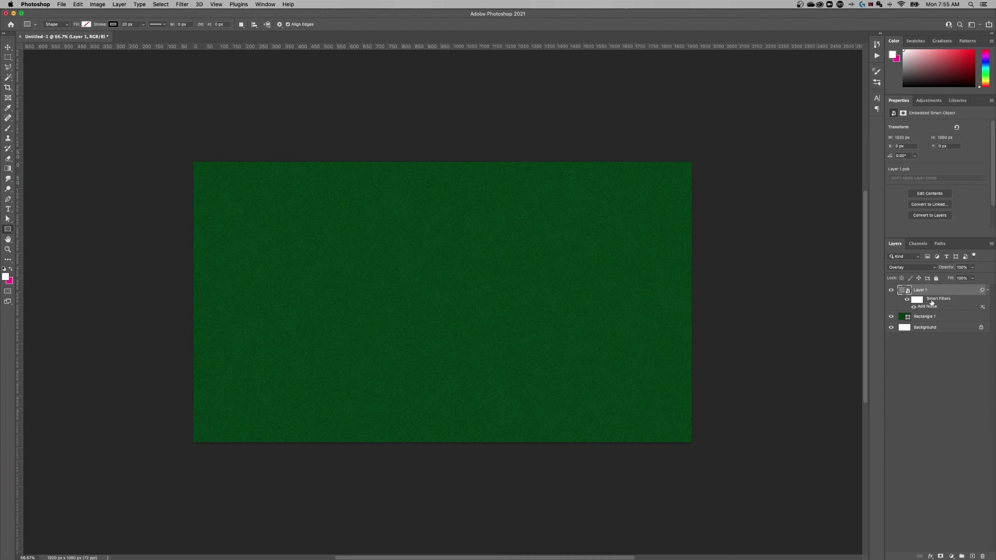
key(super+1)
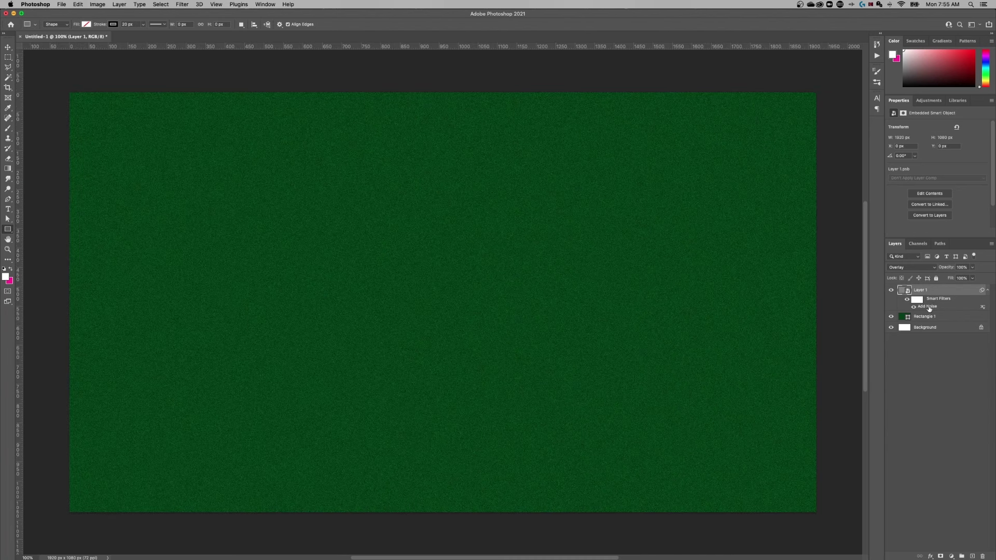
Re-enable the Add Noise smart filter, reduce its amount to 5%, then select Rectangle 1
click(915, 308)
double_click(929, 307)
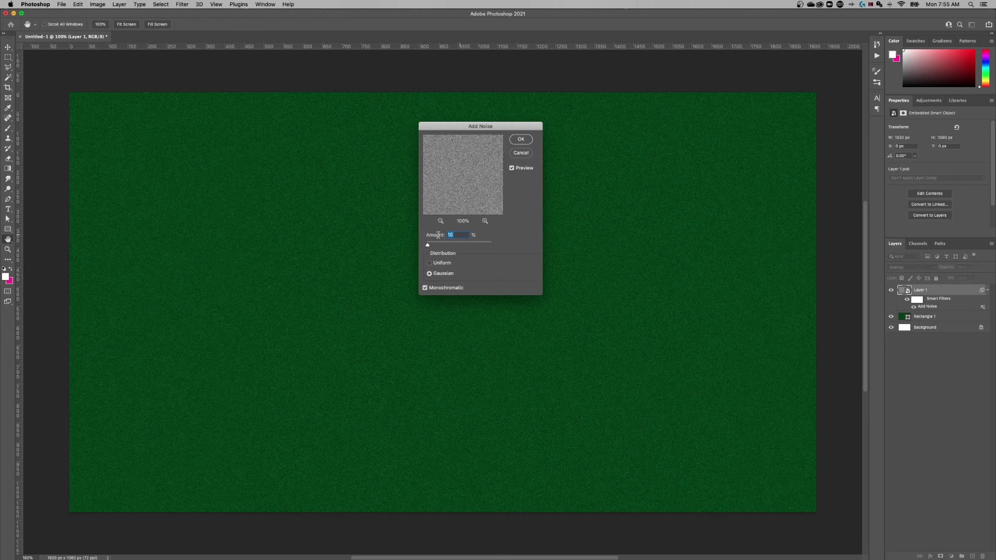
text(5)
click(528, 142)
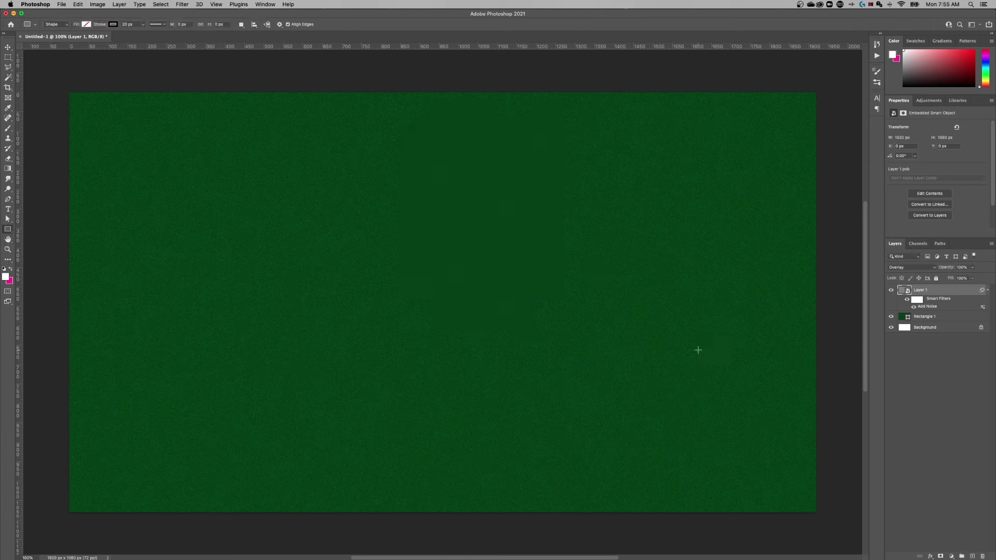
key(v)
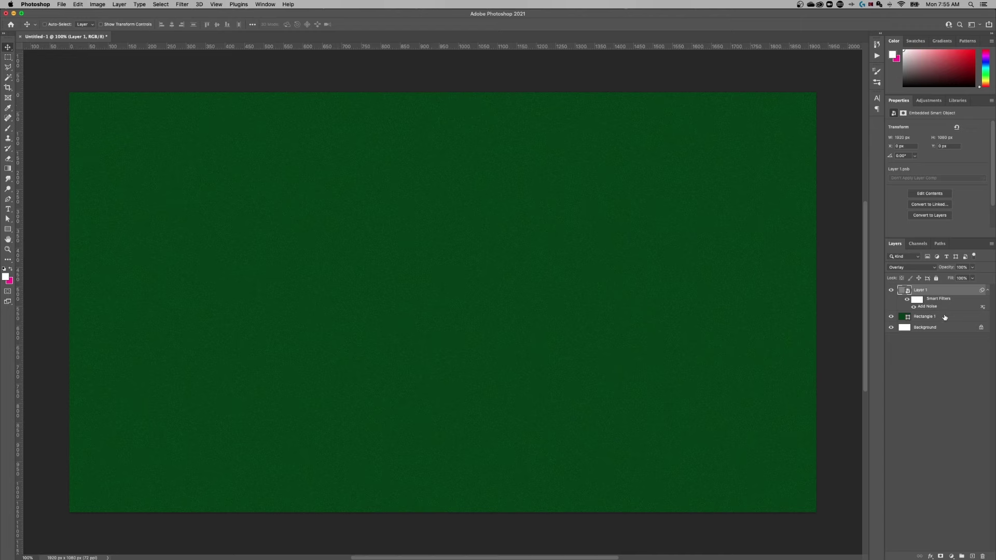
click(906, 318)
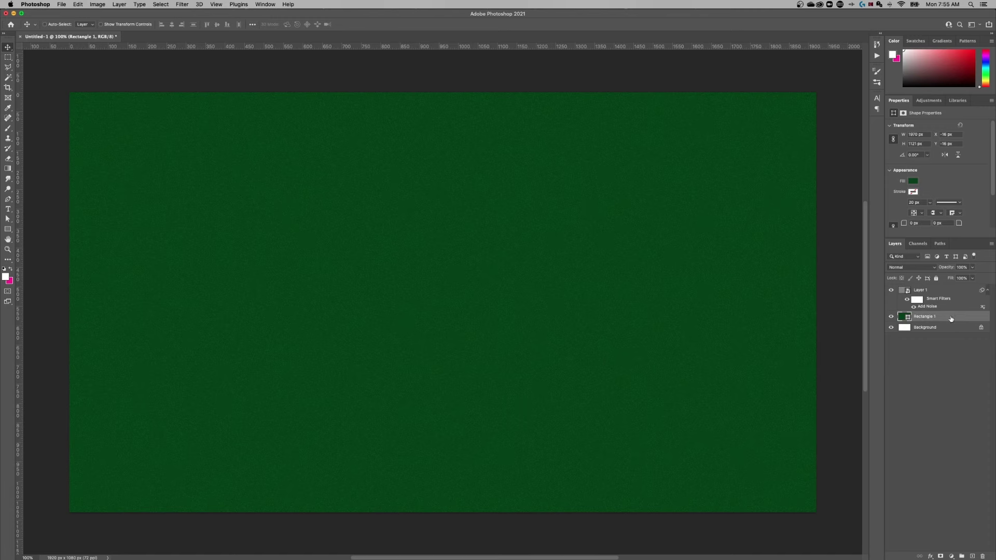
Shift Rectangle 1's fill colour hue toward a dark teal green
double_click(903, 318)
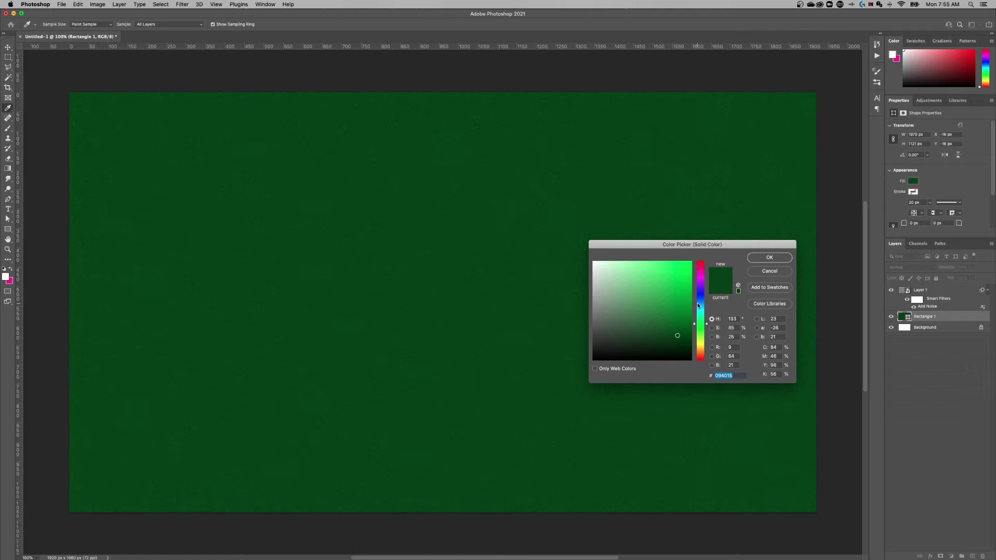
drag(697, 303, 701, 318)
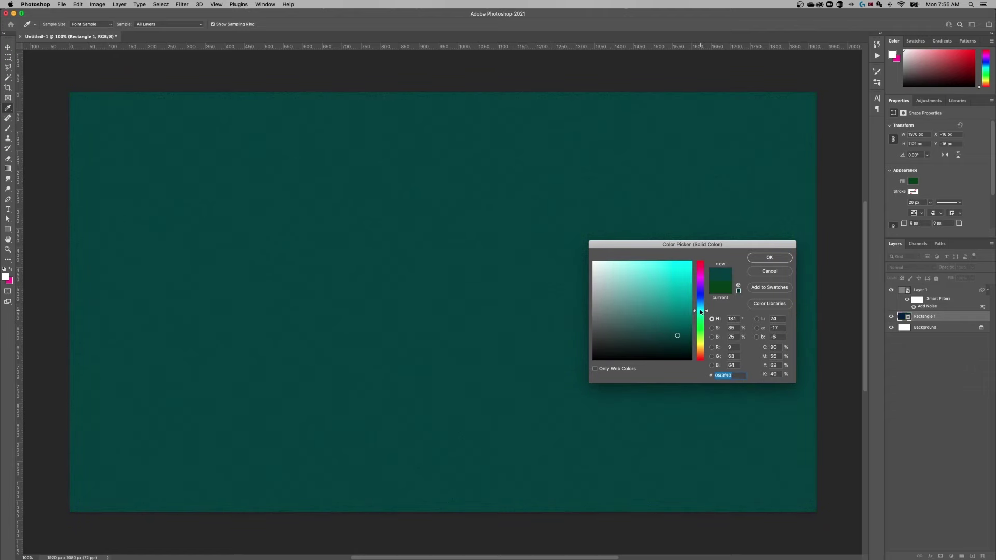
drag(700, 312, 695, 325)
click(761, 260)
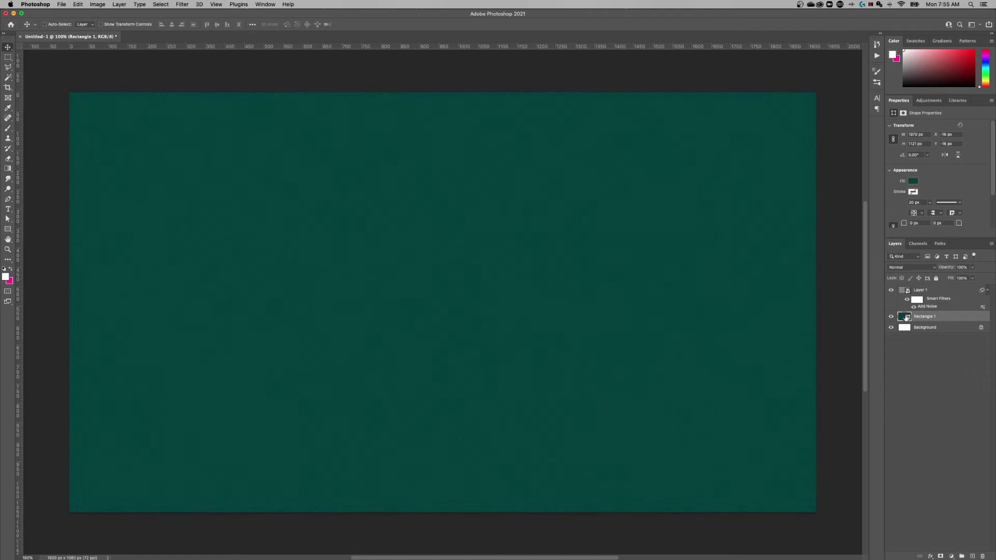
Add a Gradient Overlay style to Rectangle 1, checking its gradient colours and direction
double_click(958, 316)
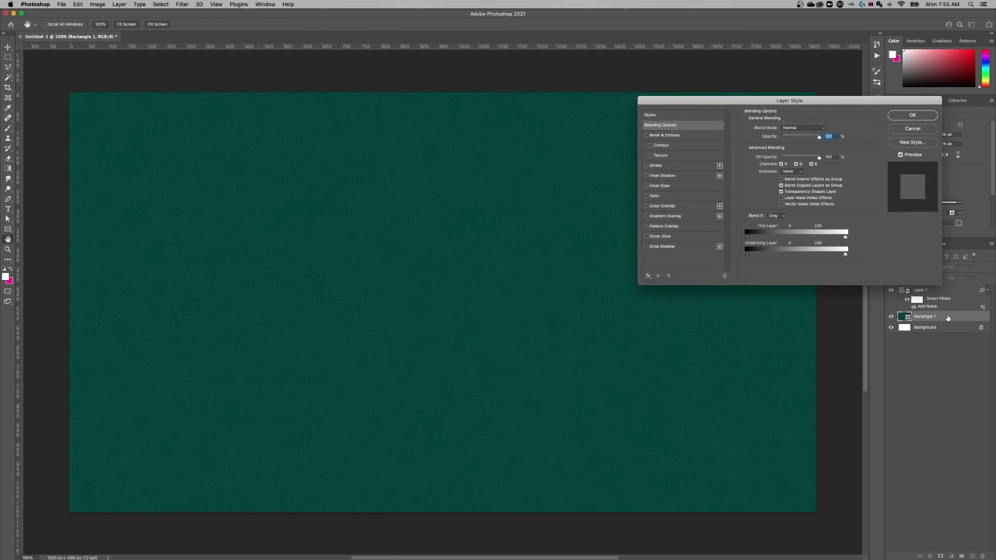
click(657, 217)
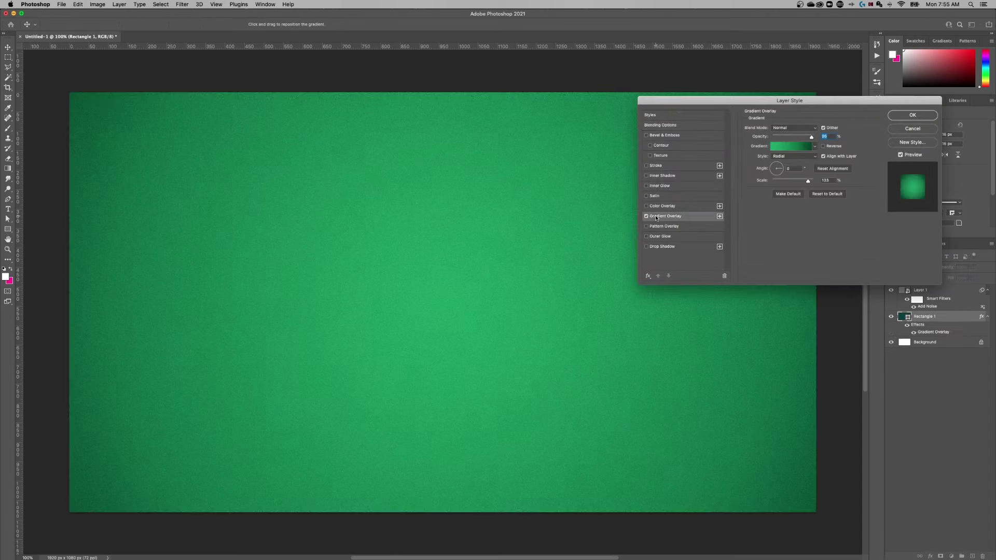
click(815, 146)
click(813, 145)
click(794, 148)
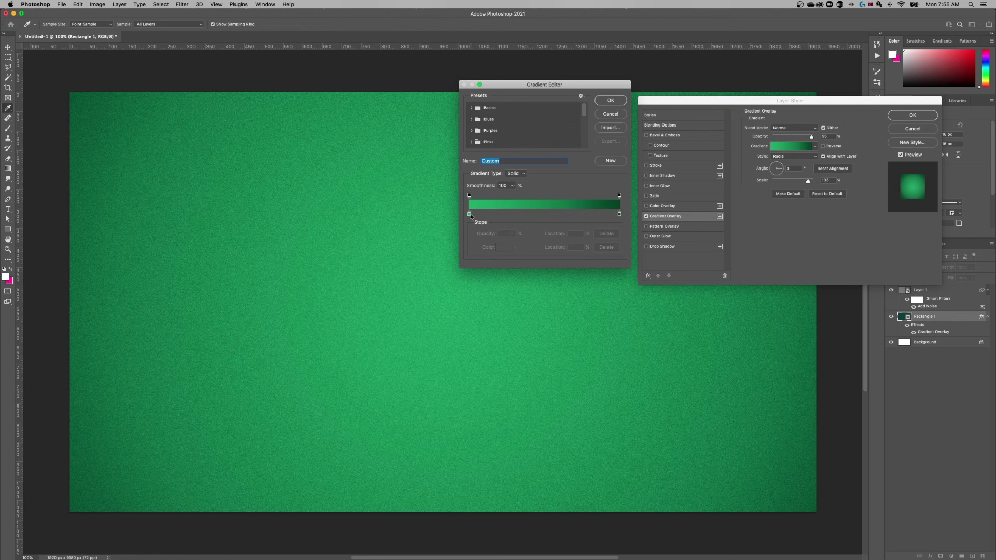
click(619, 214)
click(611, 100)
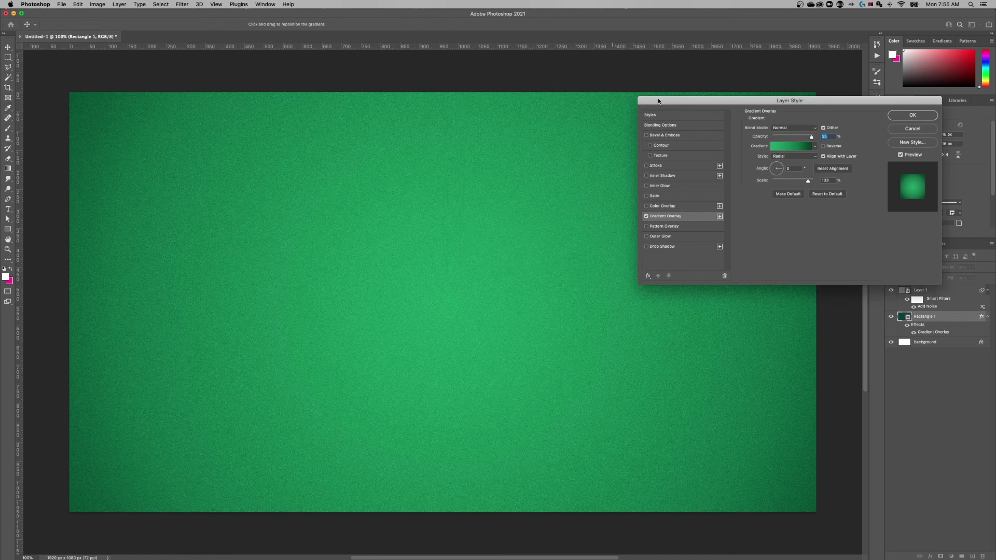
click(824, 146)
click(824, 147)
Set the gradient overlay to Radial style at 100% opacity and commit it
mouse_move(811, 137)
mouse_down()
mouse_move(794, 138)
mouse_move(819, 140)
mouse_up()
click(789, 158)
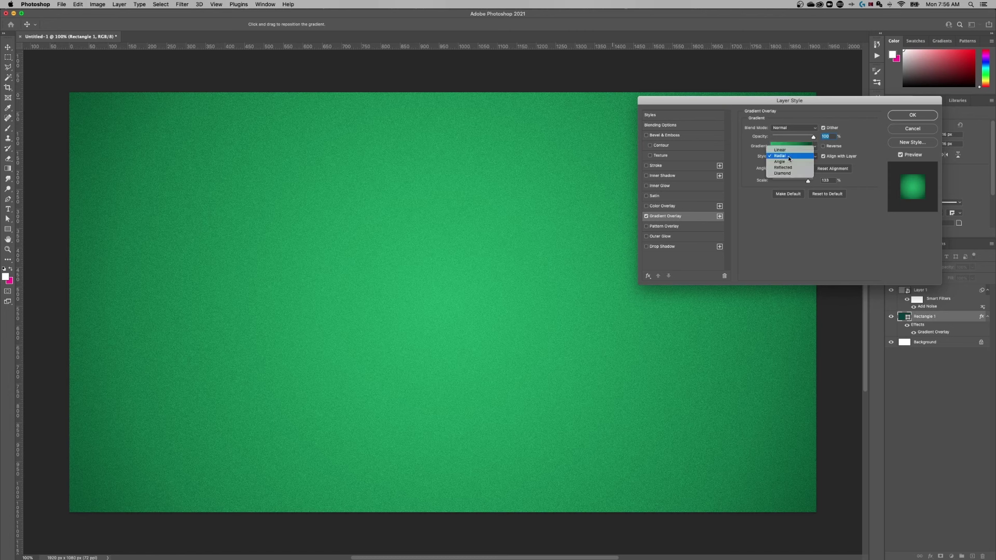
click(784, 160)
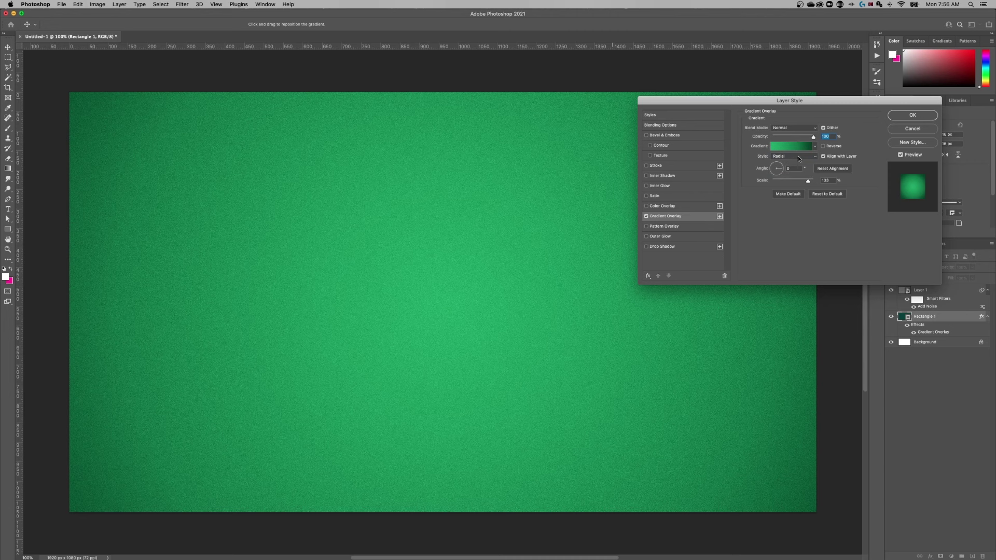
click(913, 115)
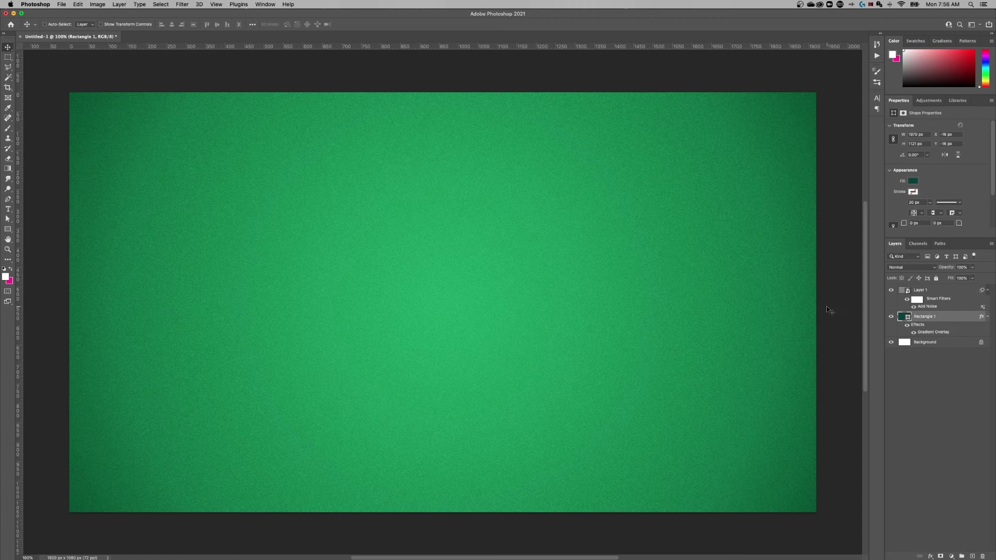
key(super+minus)
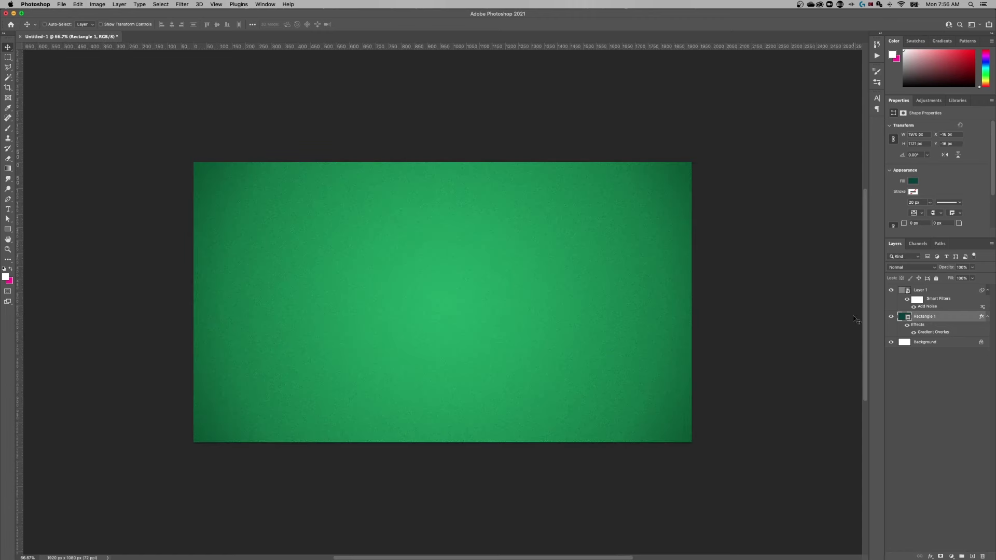